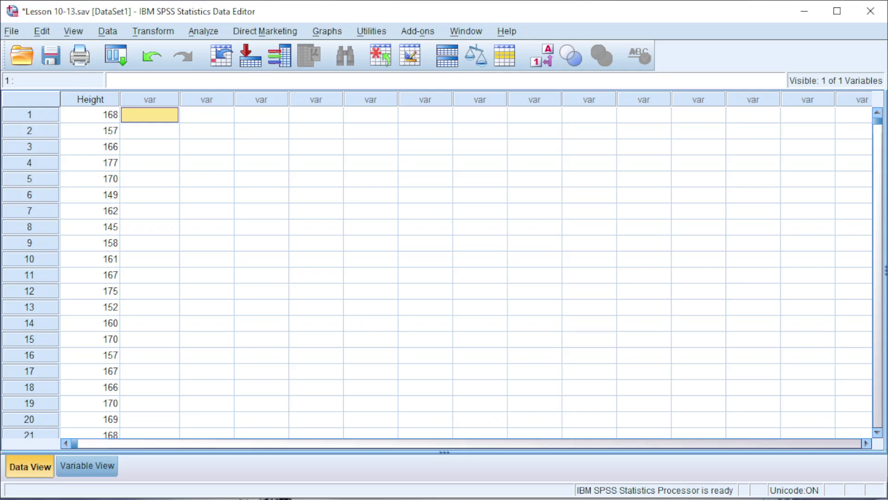
Scan the Height variable with Visual Binning to check its minimum and maximum values, leaving without creating bins.
click(153, 31)
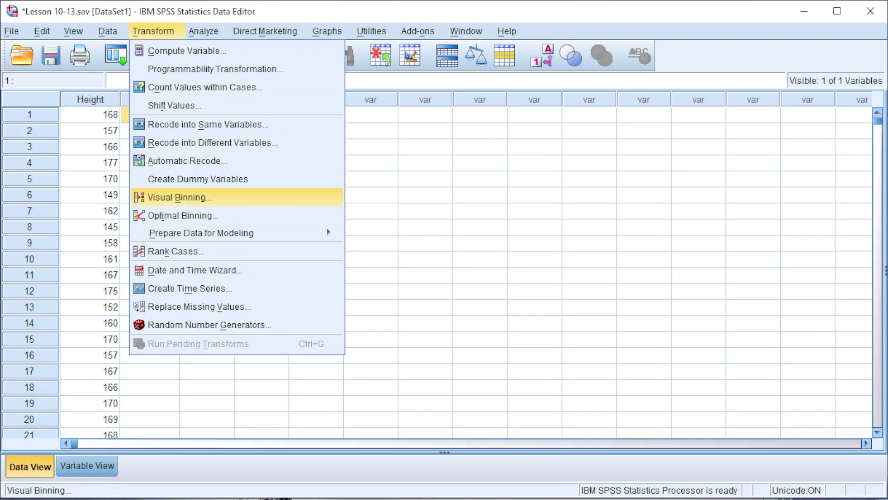
key(Return)
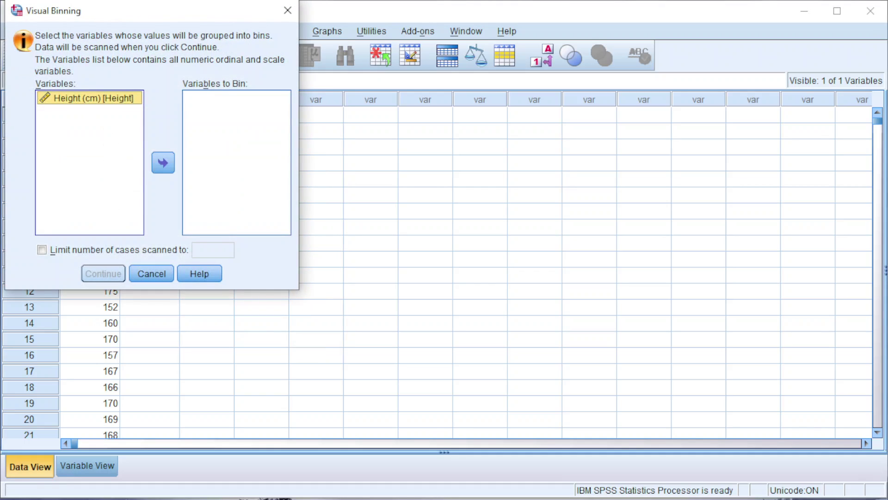
click(163, 162)
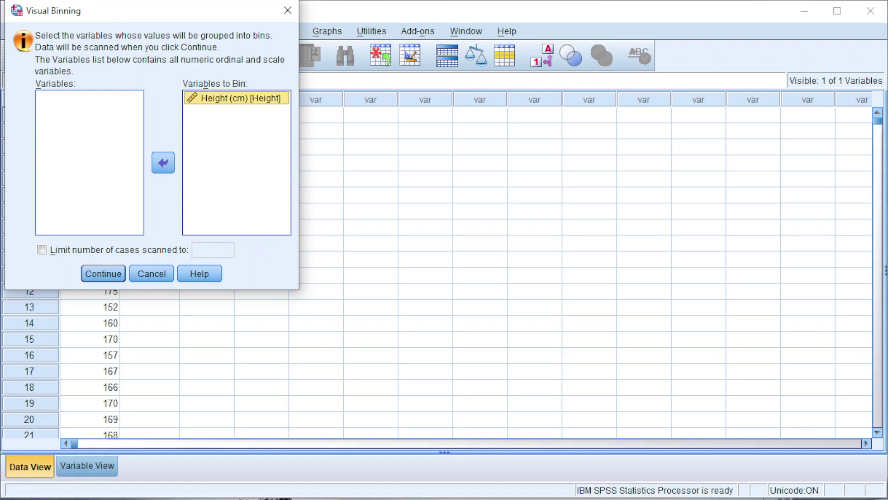
key(Tab)
key(Tab)
key(space)
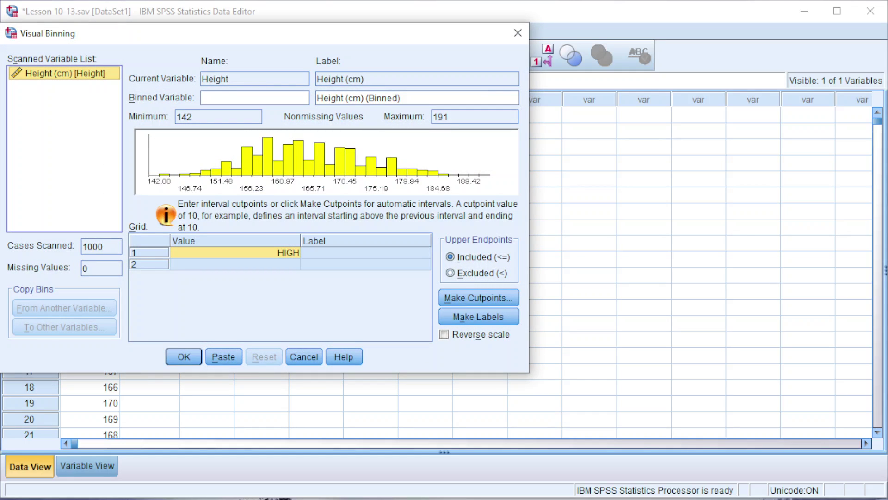
click(304, 357)
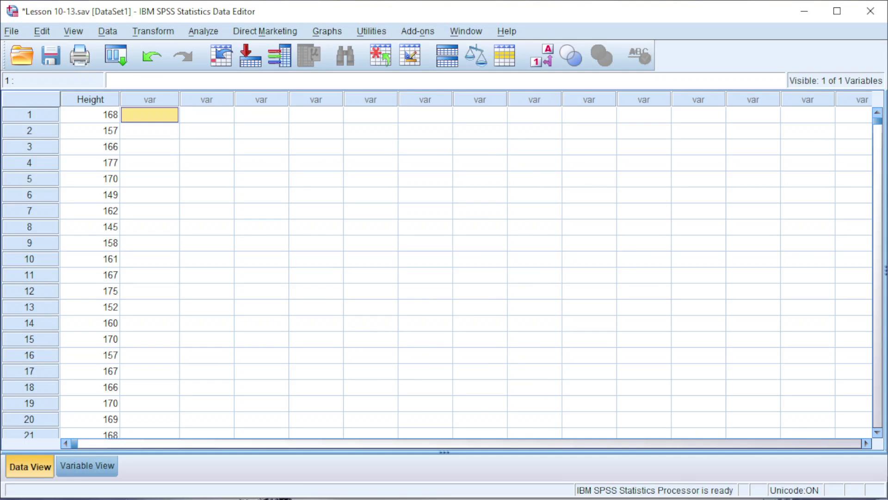
Set up a recode of Height into a different variable named X with the label Midpoint.
click(153, 32)
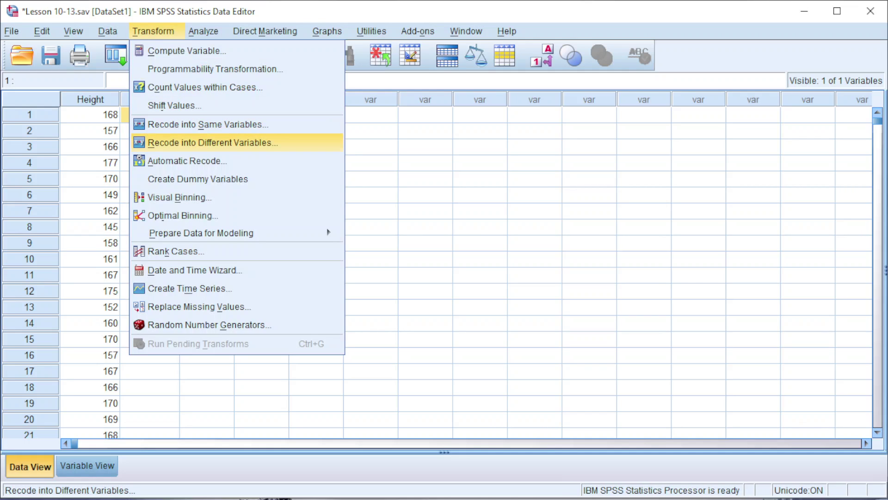
key(Return)
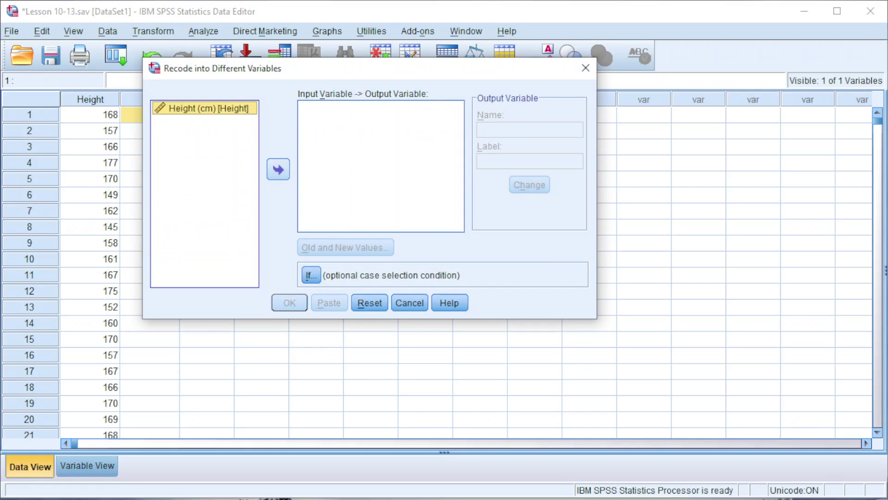
click(278, 169)
click(529, 130)
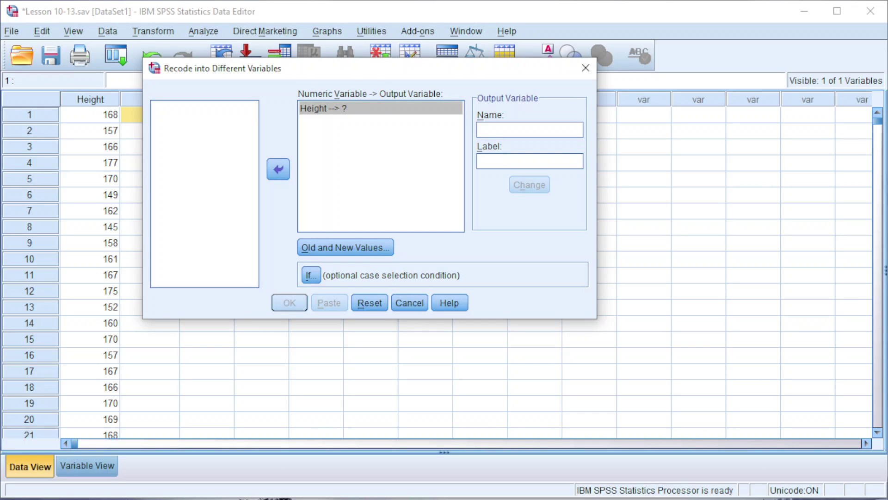
text(X)
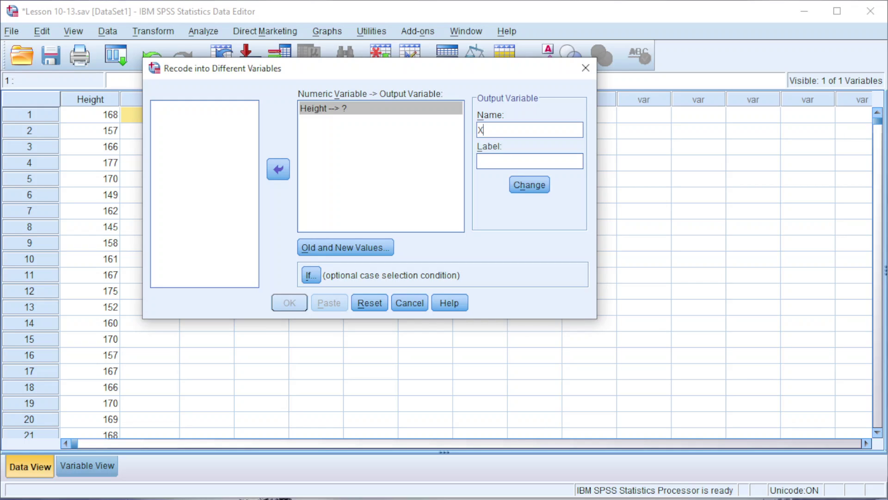
key(Tab)
text(Midpoint)
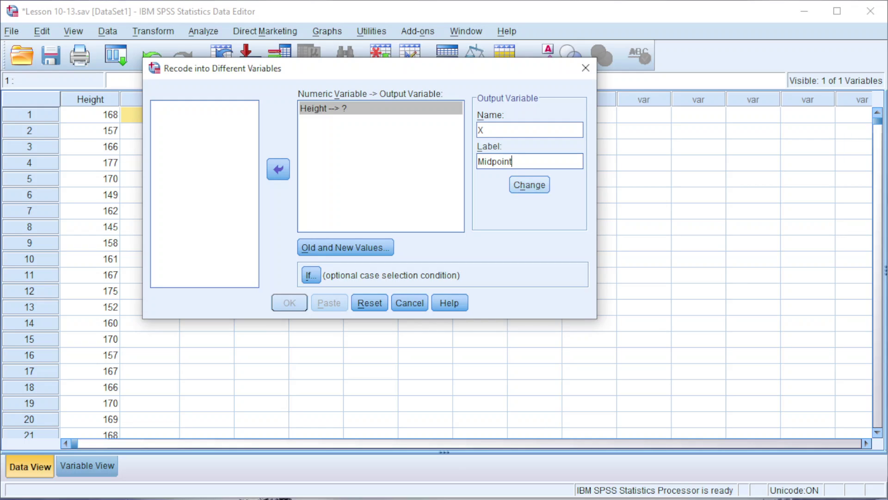
click(529, 185)
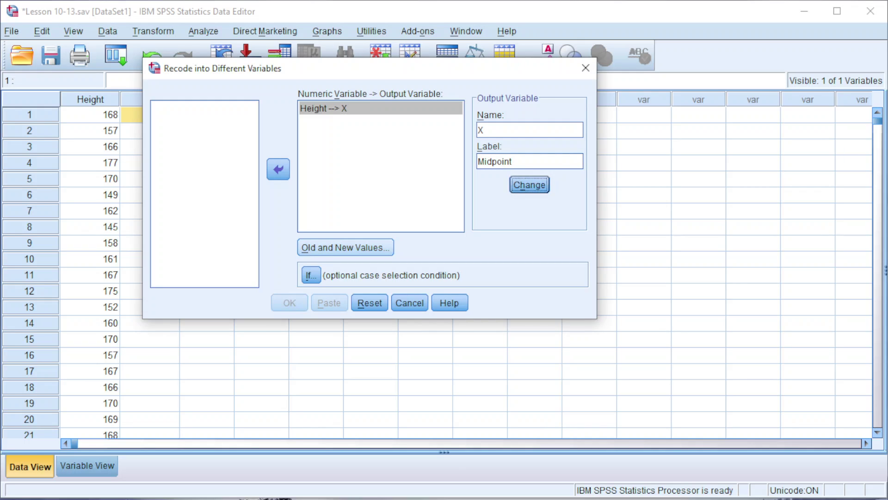
Add a recode rule that turns old values from 140 through 149.9 into the new value 145.
key(alt+o)
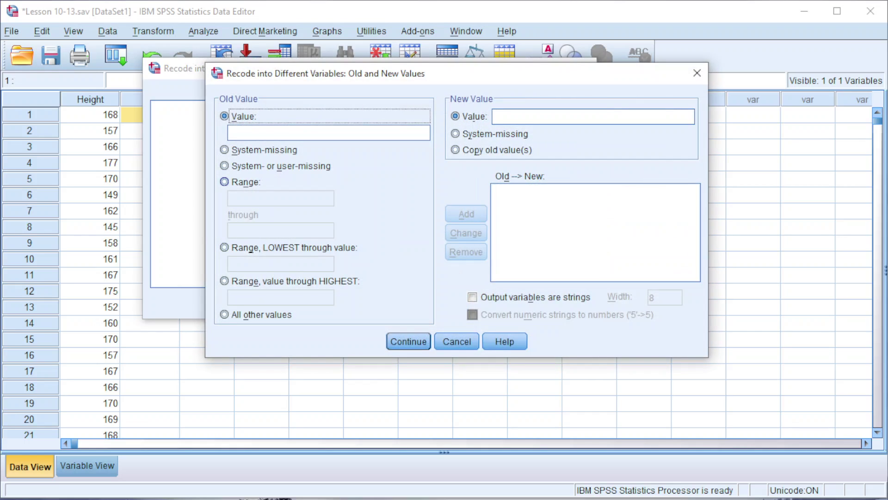
key(alt+g)
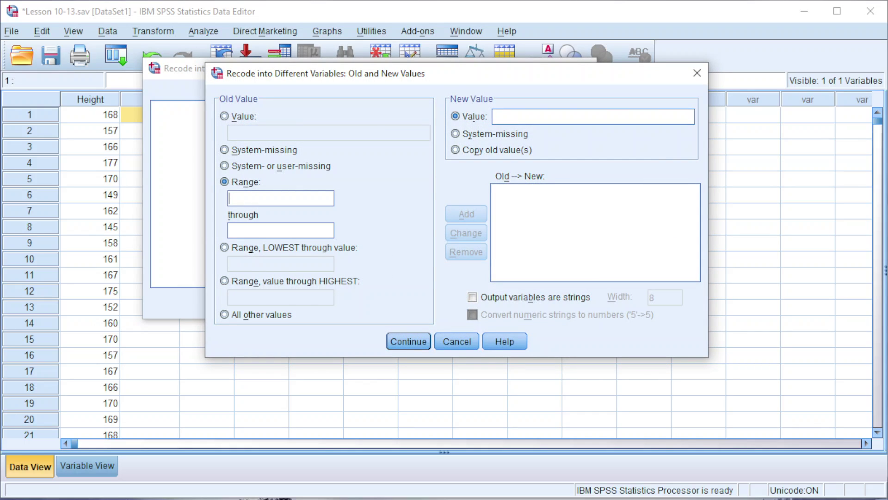
text(140)
click(250, 231)
text(150)
key(shift+Left)
key(shift+Left)
key(shift+Left)
text(149.9)
text(145)
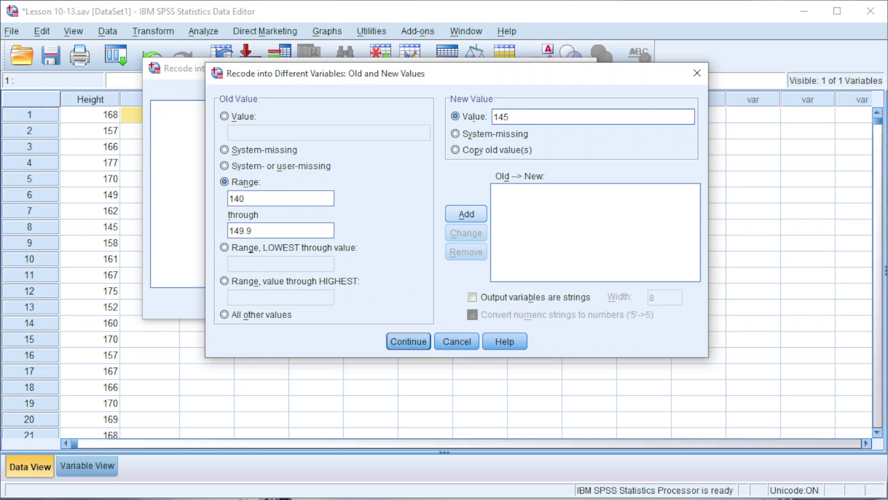
key(alt+a)
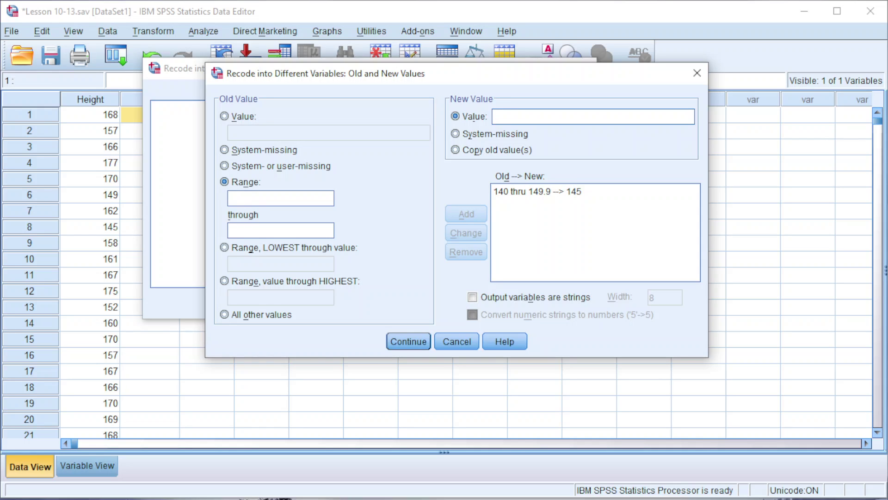
Add a recode rule that turns the range 150 through 159.9 into 155.
text(150)
key(Tab)
text(159.9)
text(155)
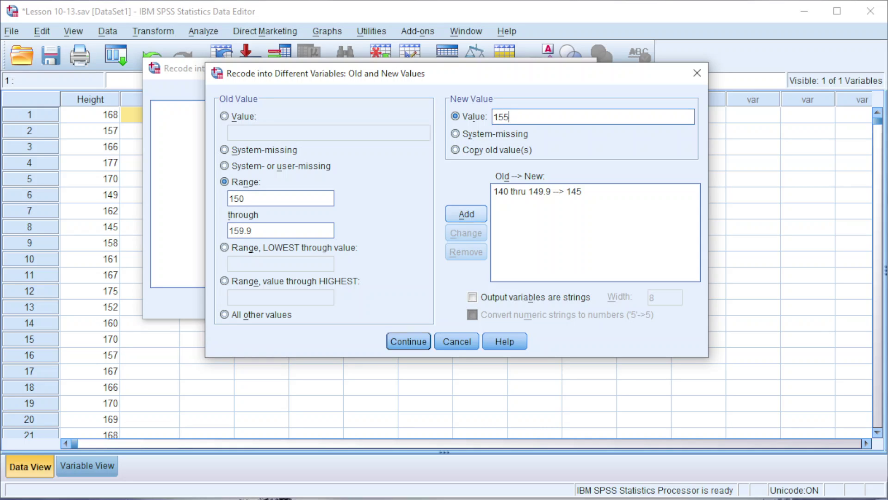
click(467, 213)
Add a recode rule that turns the range 160 through 169.9 into 165.
text(160)
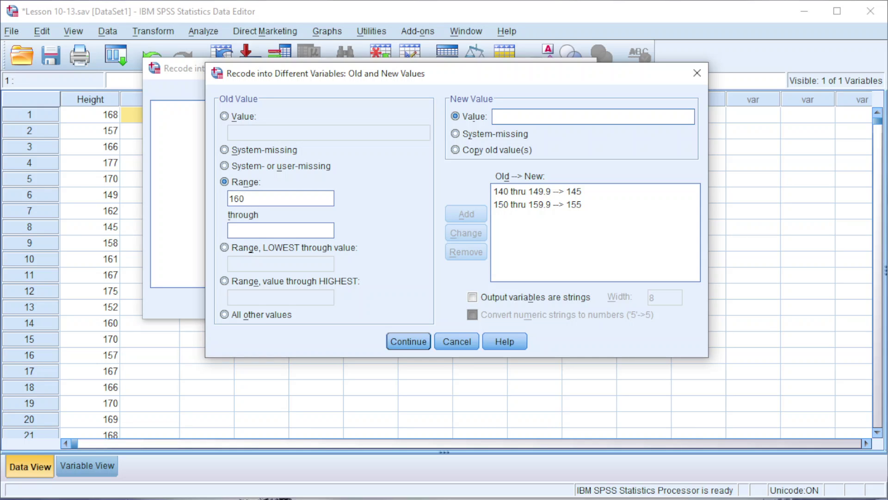
key(Tab)
text(169.910)
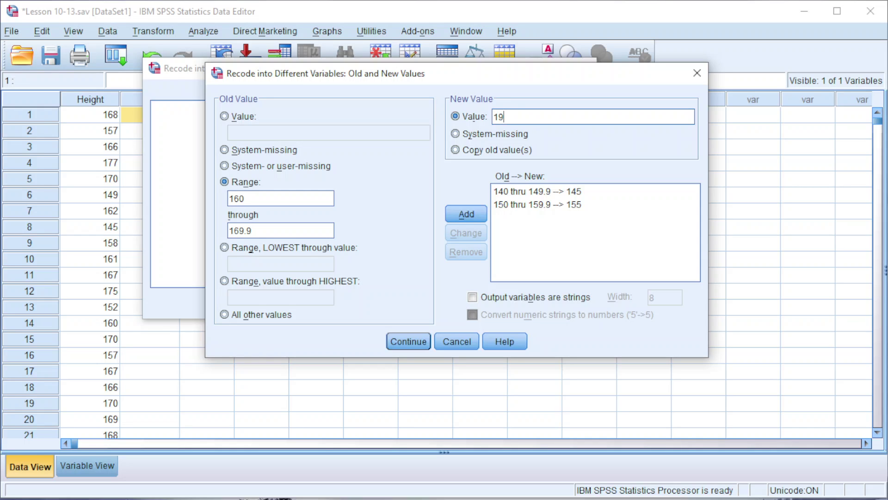
key(BackSpace)
text(65)
key(Return)
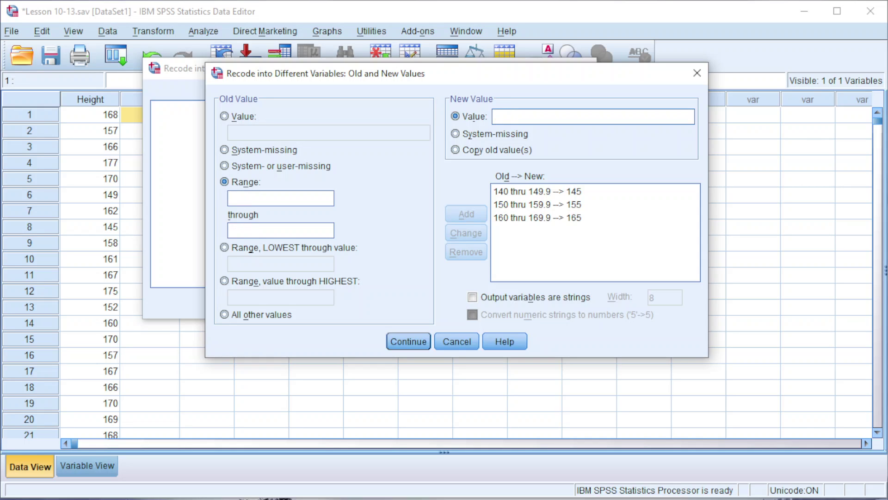
Add a recode rule that turns the range 170 through 179.9 into 175.
text(170)
click(280, 230)
text(179.9)
text(175)
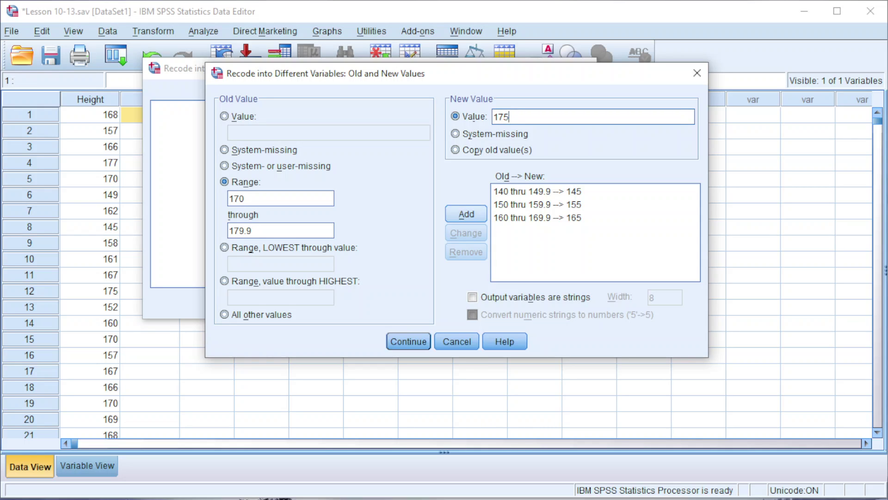
click(466, 214)
Add a recode rule that turns the range 180 through 189.9 into 185.
text(180)
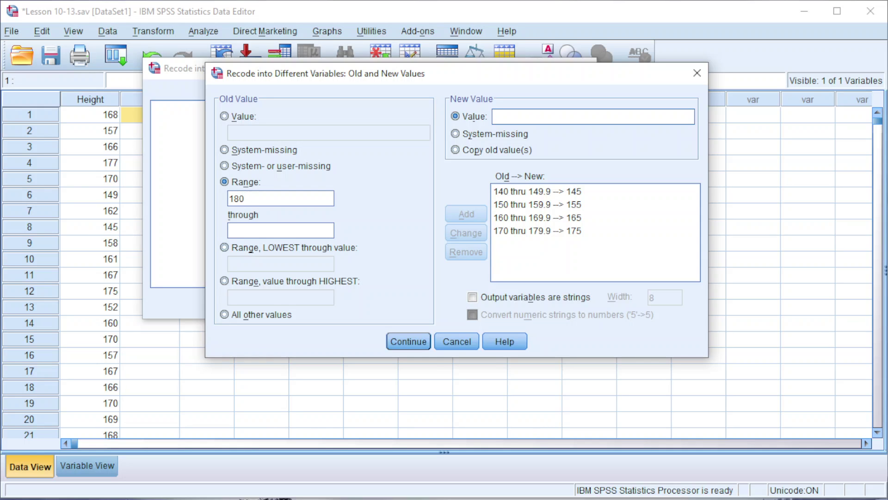
click(259, 230)
text(189.9)
click(504, 117)
text(185)
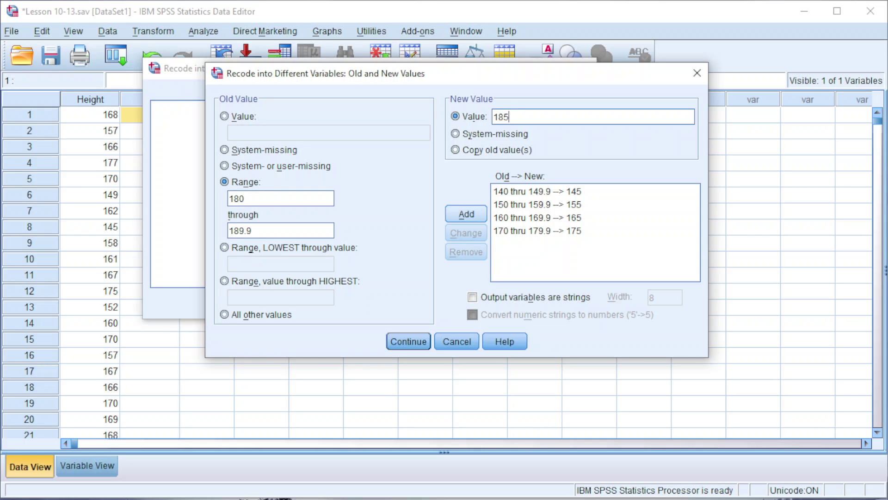
click(466, 213)
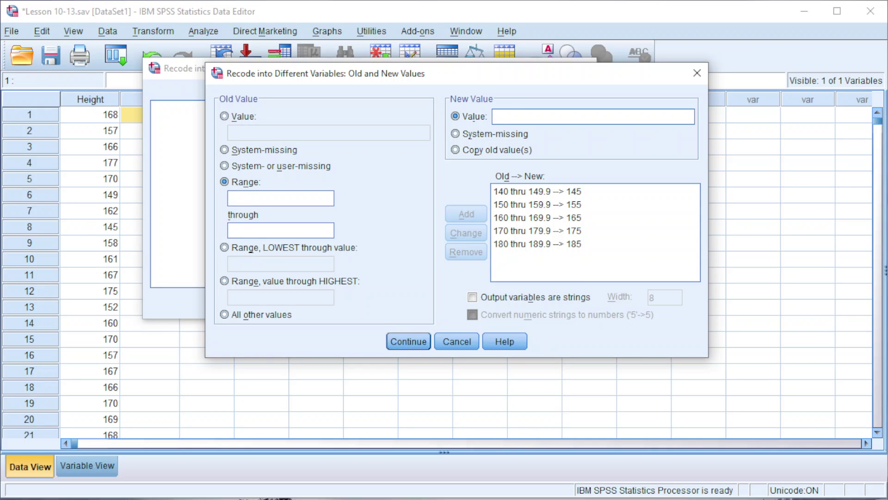
Add a recode rule that turns the range 190 through 199.9 into 195.
text(190)
click(281, 230)
text(199.9)
click(497, 116)
text(195)
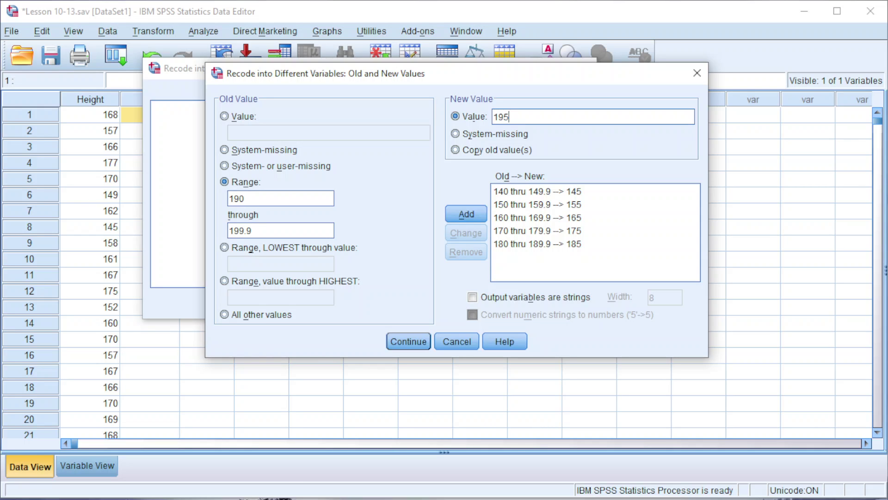
click(466, 213)
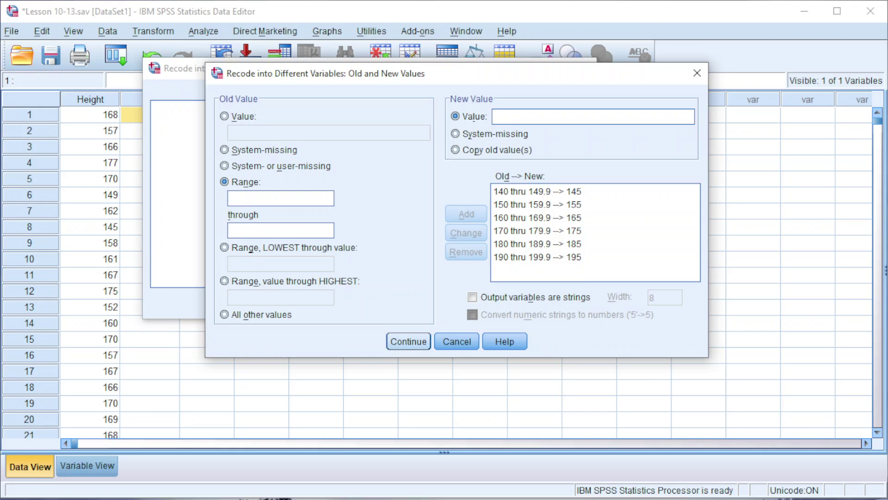
Accept the recode rules, run the recode of Height into X, and close the resulting output window.
click(409, 341)
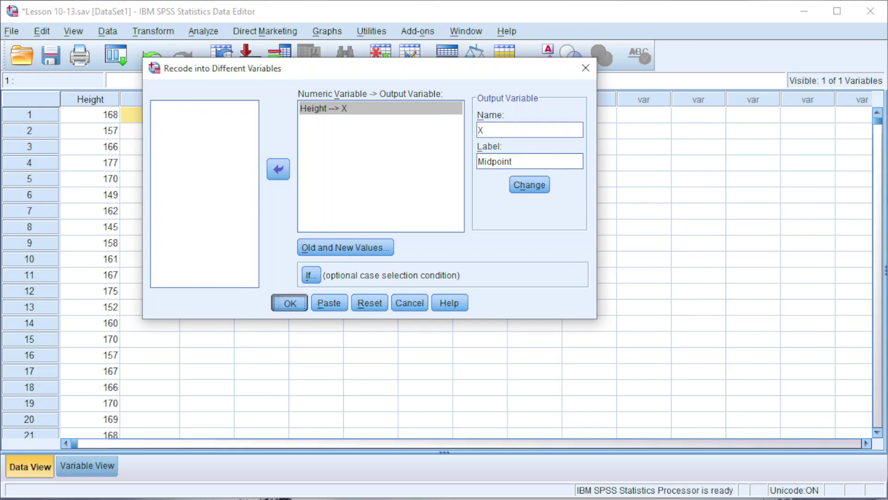
click(290, 301)
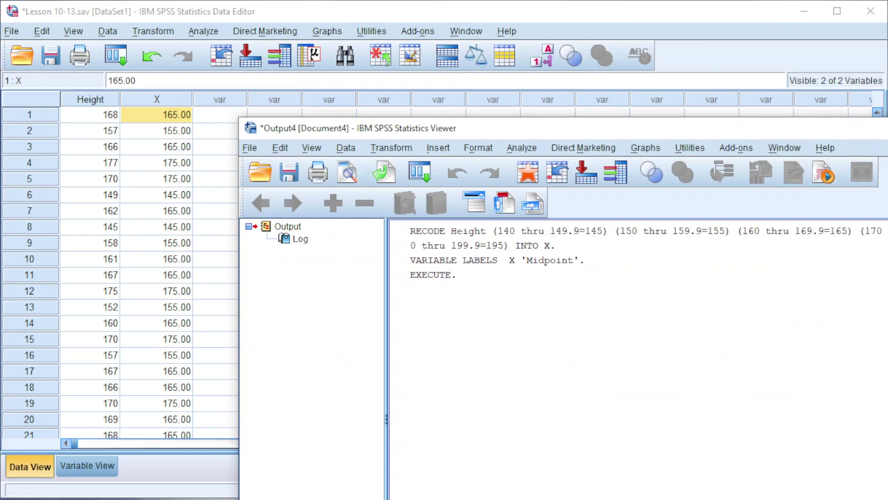
drag(887, 134, 682, 29)
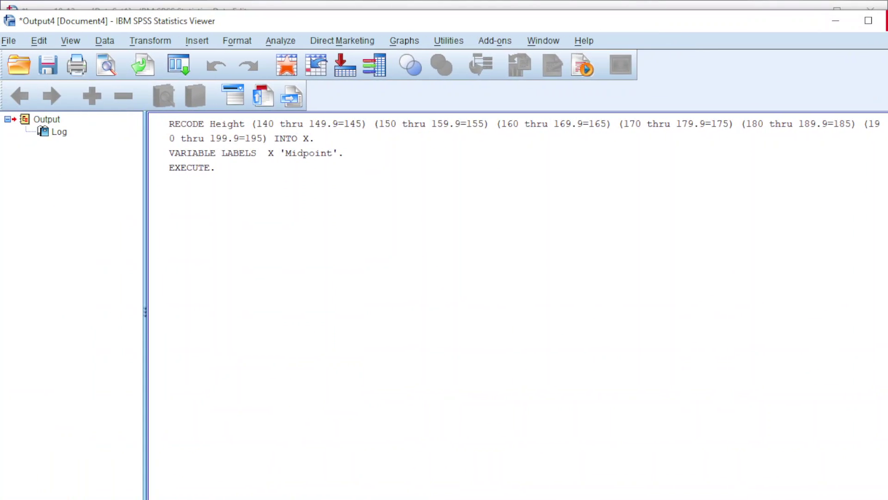
click(887, 21)
click(457, 297)
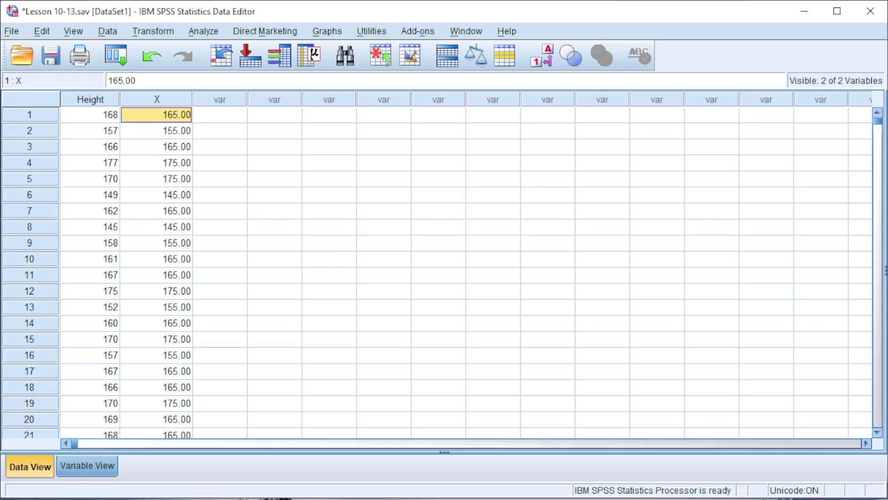
Set the decimals of variable X to 0 and return to the data values.
click(87, 465)
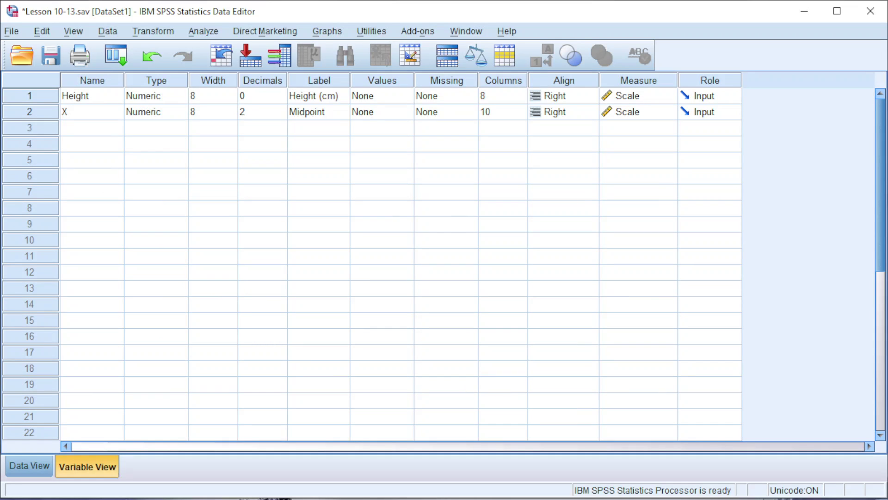
click(261, 111)
click(280, 115)
click(280, 114)
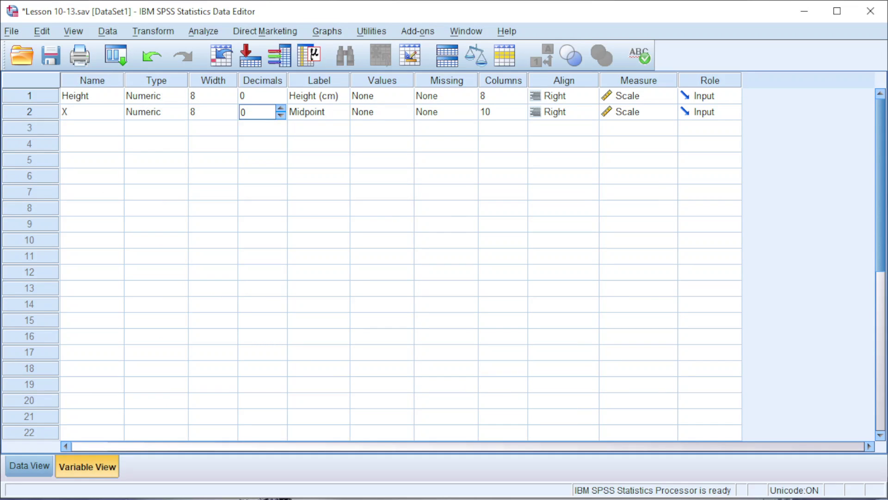
click(30, 466)
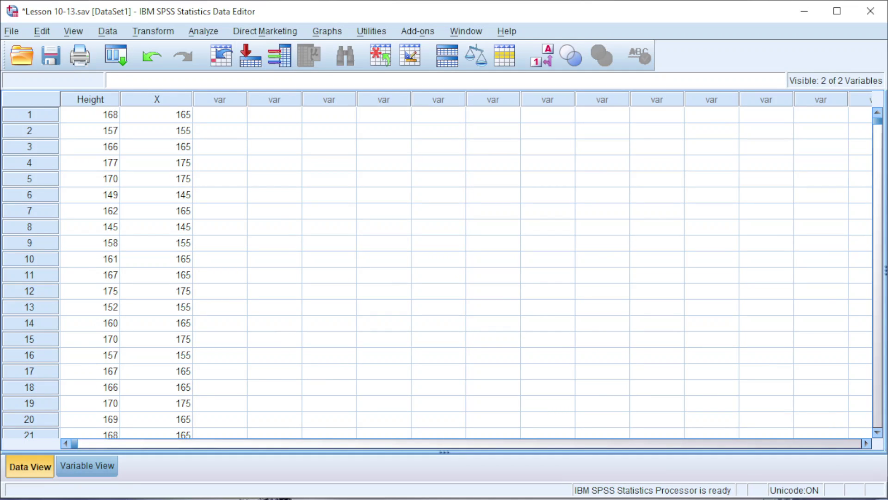
Start defining a simple line chart that uses summaries for groups of cases.
click(327, 31)
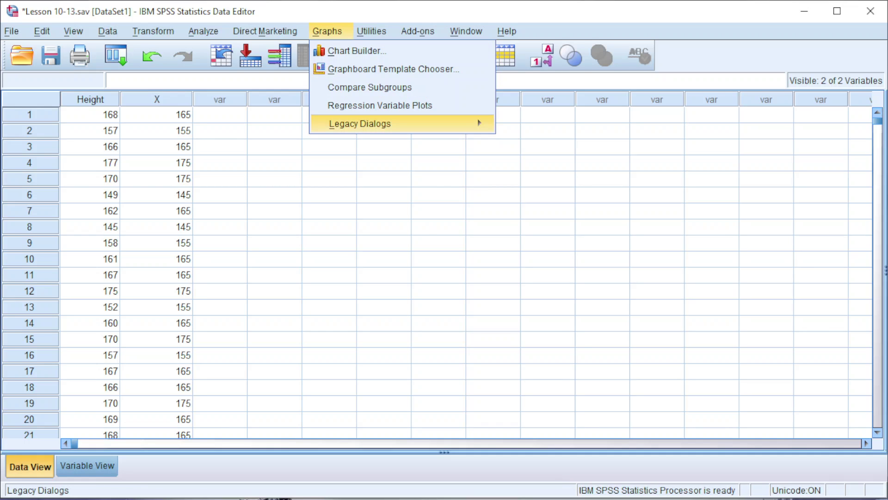
mouse_move(360, 124)
key(Down)
key(Down)
key(Down)
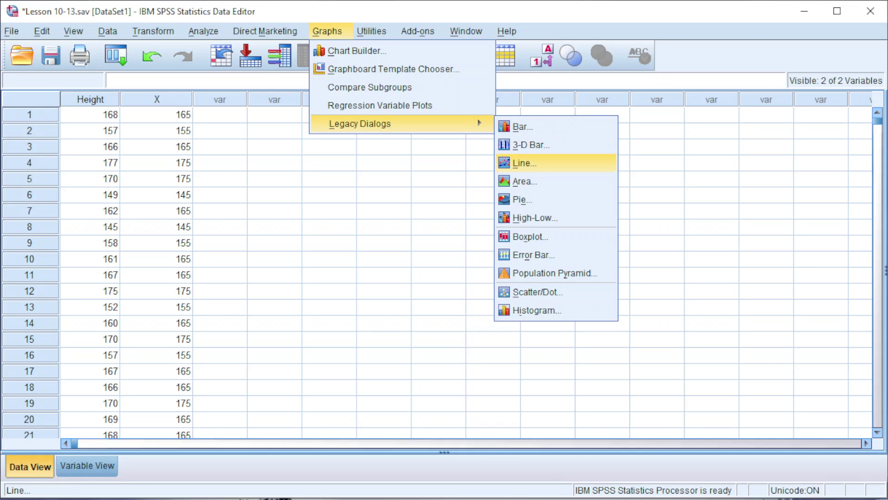
key(Return)
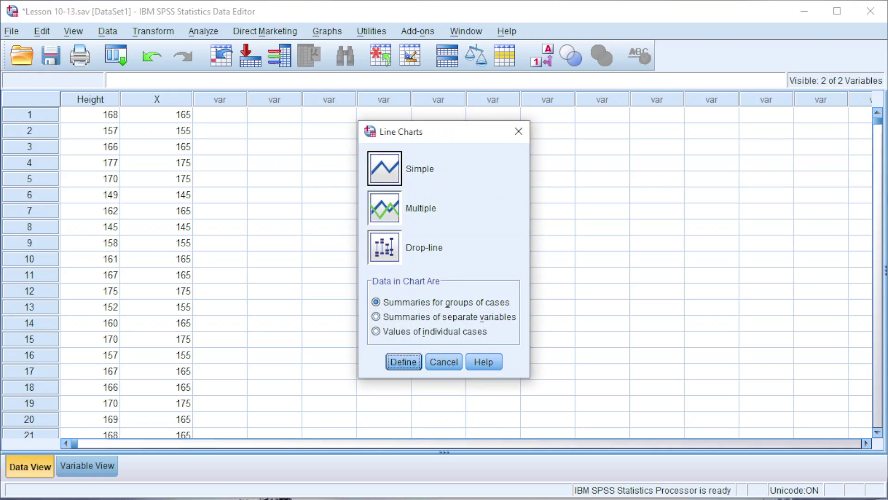
click(384, 168)
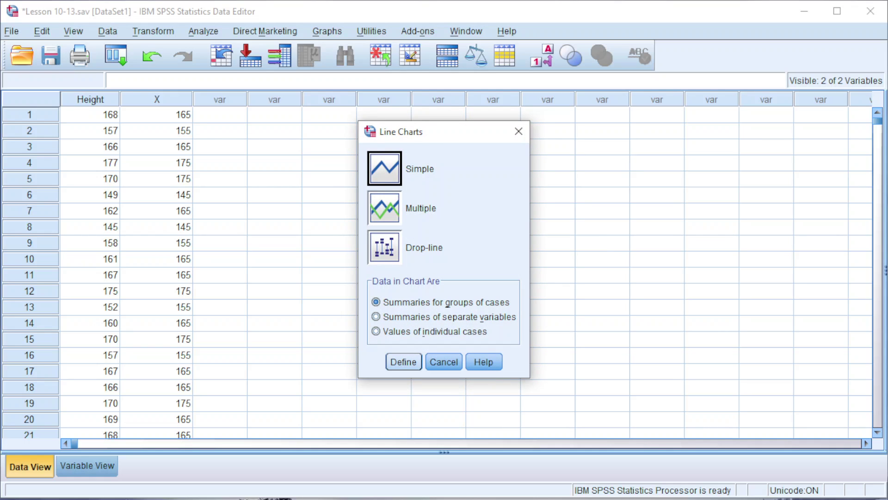
key(Return)
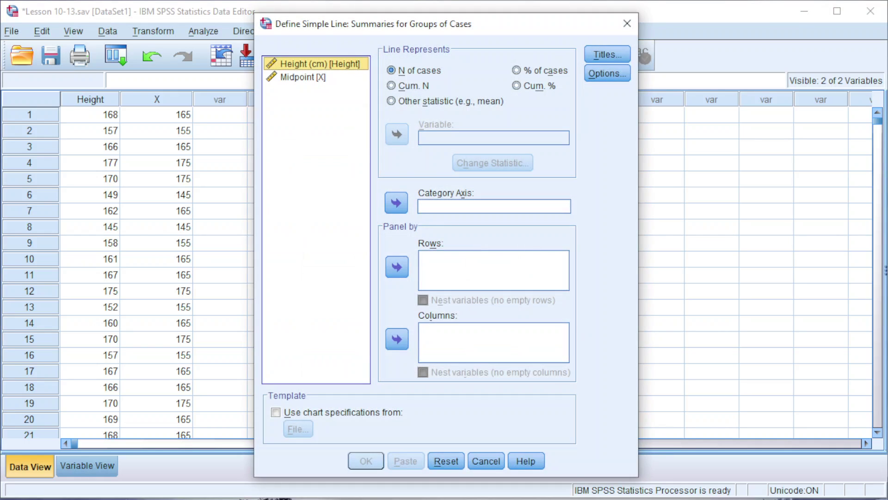
Assign Midpoint [X] to the category axis of the line chart, with the line representing N of cases.
key(Down)
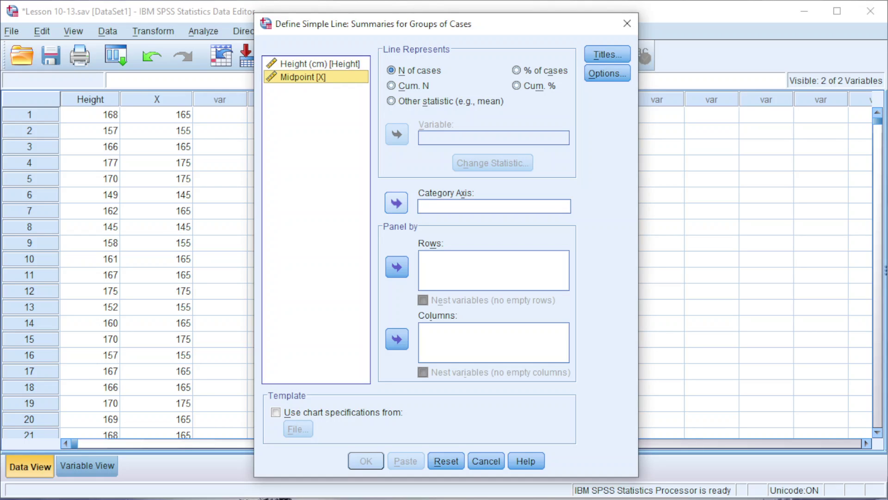
key(Tab)
key(space)
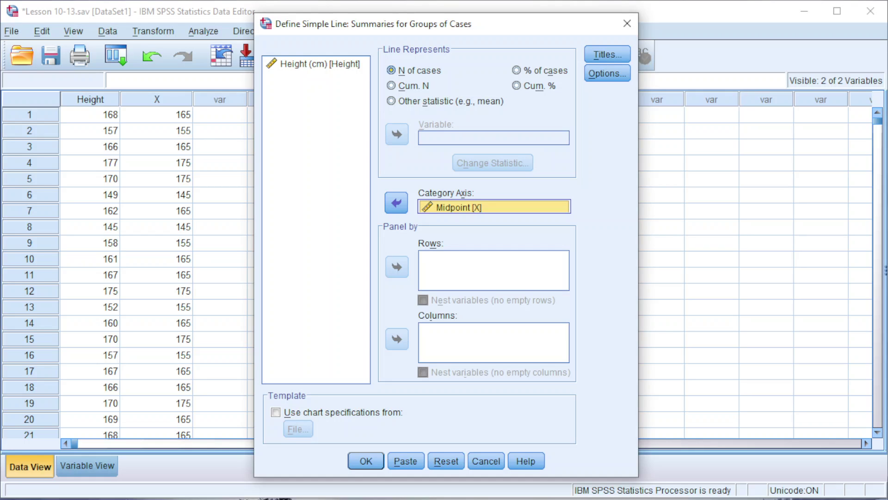
drag(424, 33, 422, 26)
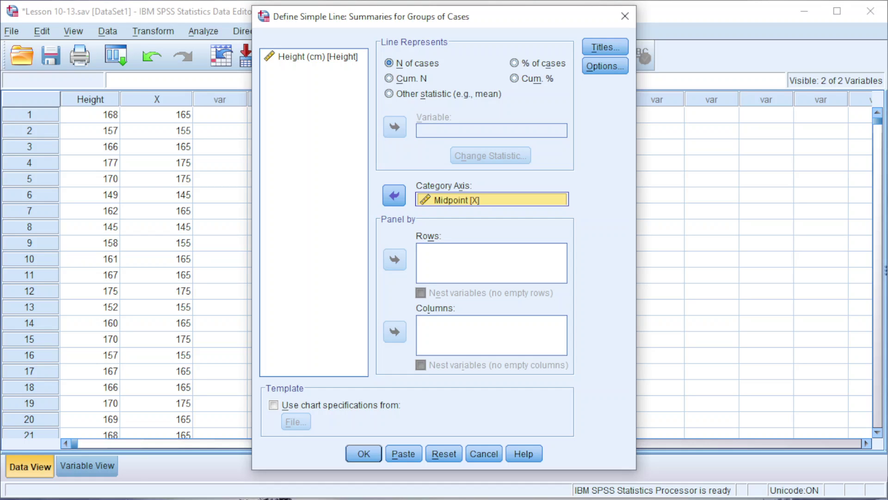
Title the chart "Frequency polygon of the height (cm) of 1000 participants in a survey" and generate it.
click(605, 47)
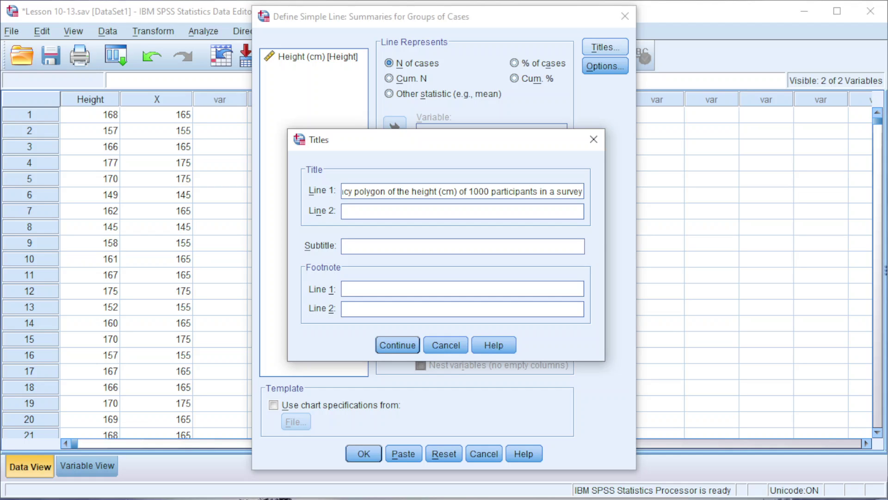
key(Return)
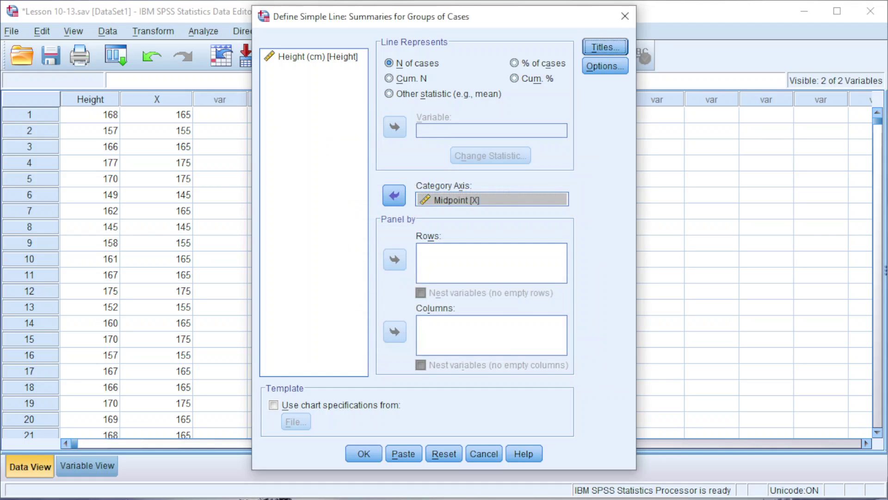
key(Return)
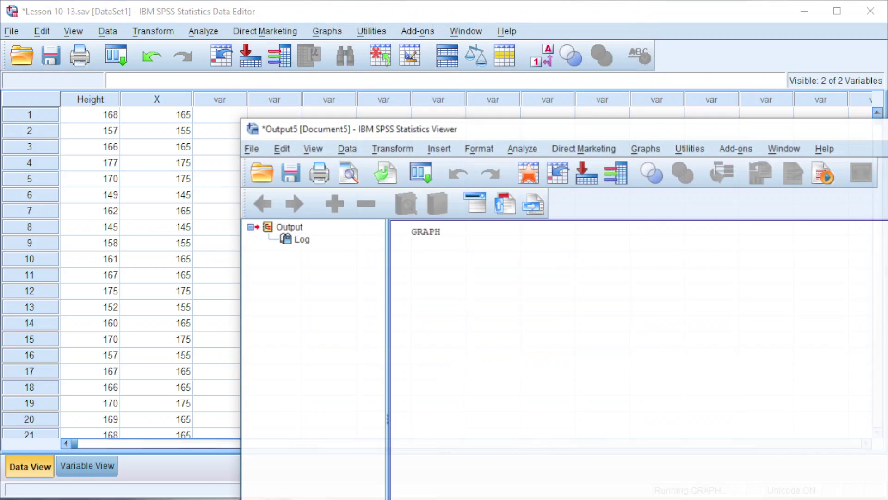
drag(555, 130, 326, 12)
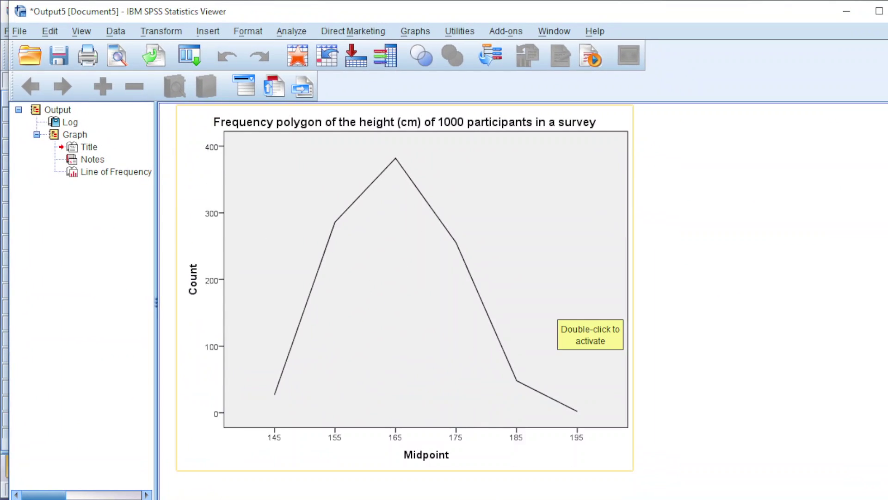
Open the frequency polygon for editing and show data labels on its line.
double_click(557, 309)
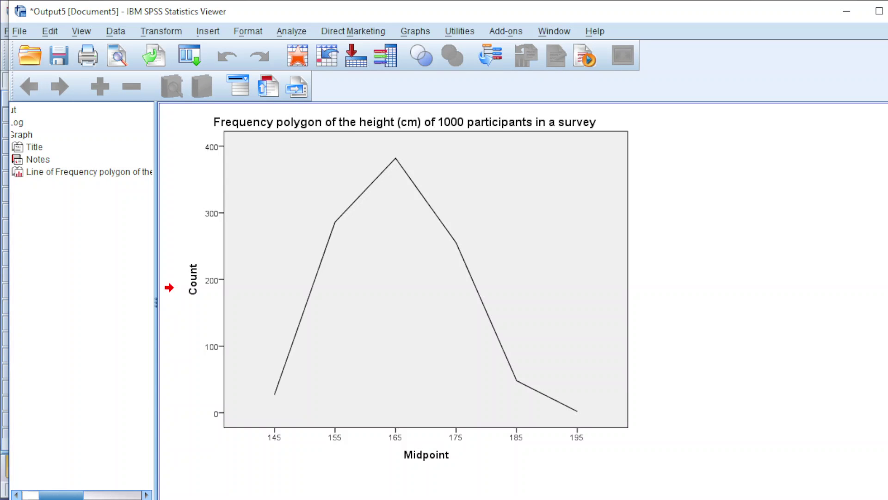
click(562, 315)
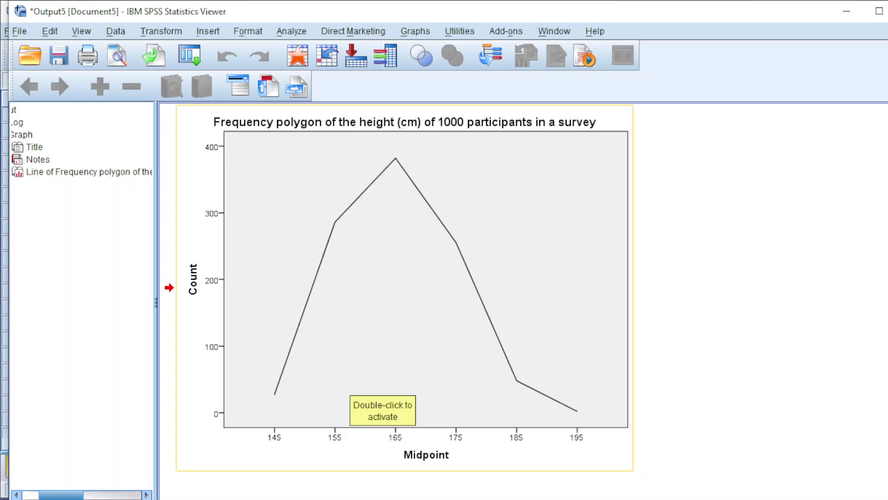
double_click(356, 389)
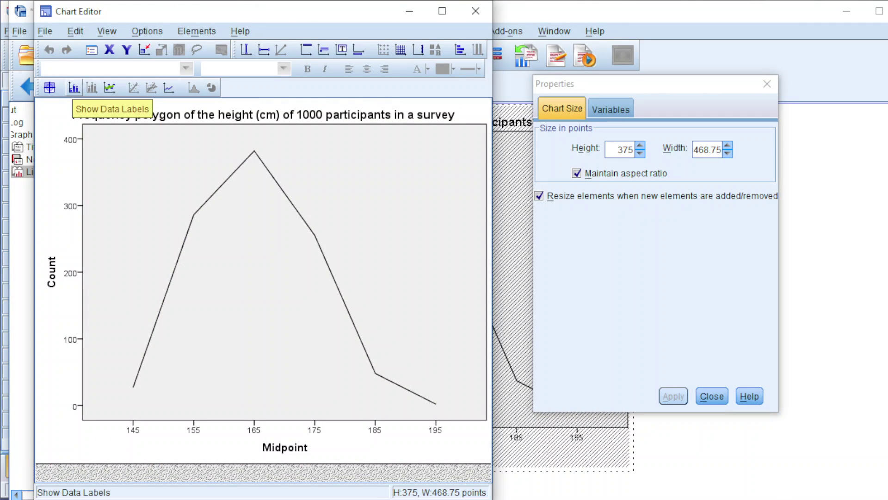
click(74, 88)
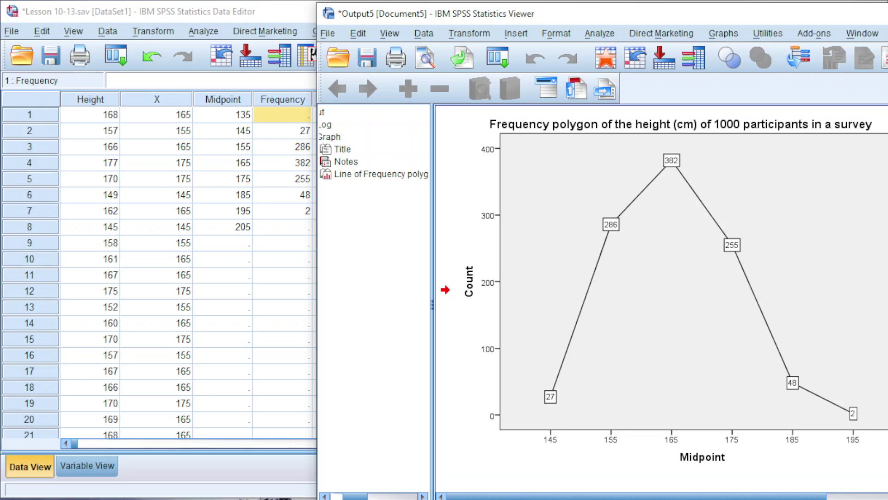
Return to the data editor and enter 0.000001 as the Frequency for midpoint 135.
key(alt+Tab)
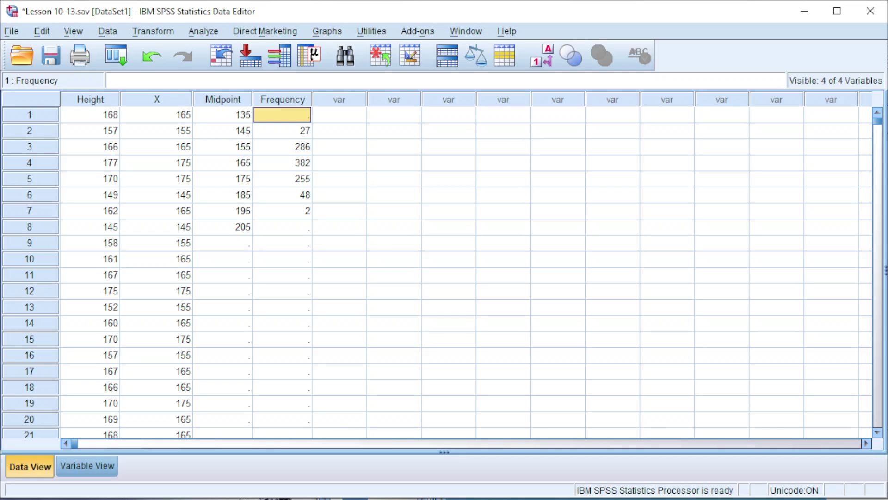
text(0.0000)
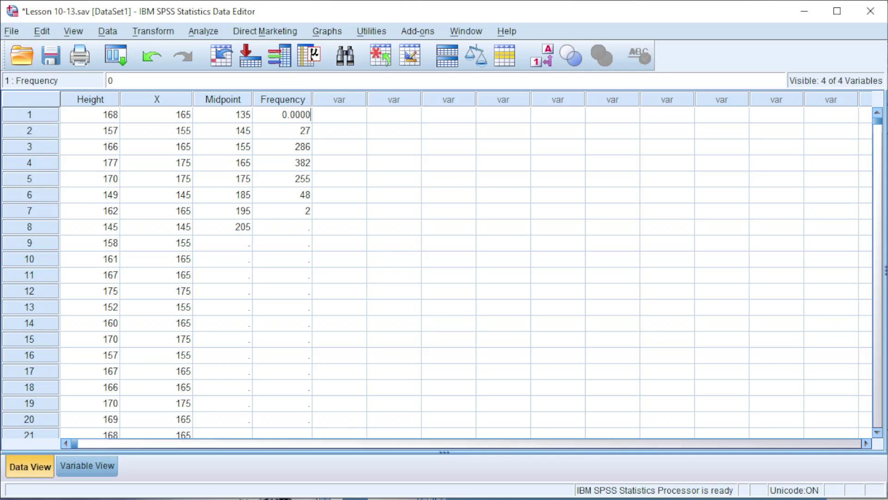
text(01)
key(Return)
key(Return)
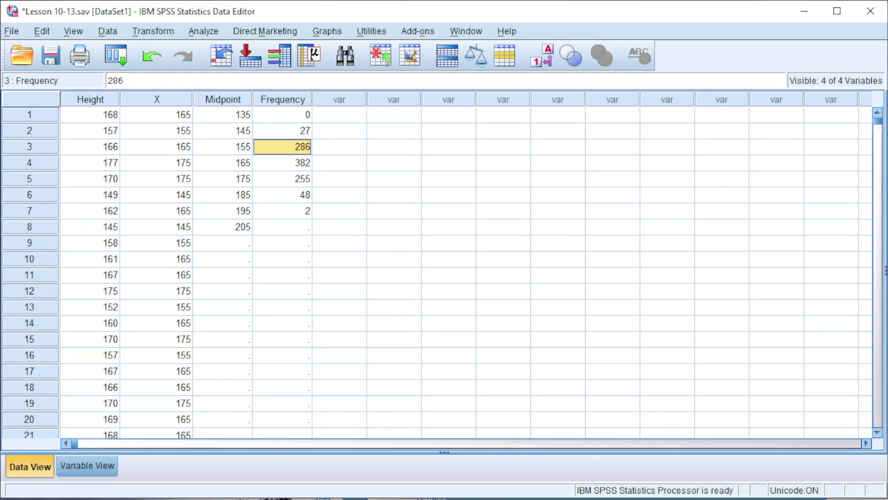
Enter 0.000001 as the Frequency for midpoint 205.
key(Return)
key(Return)
key(Return)
key(Return)
key(Return)
text(0.00)
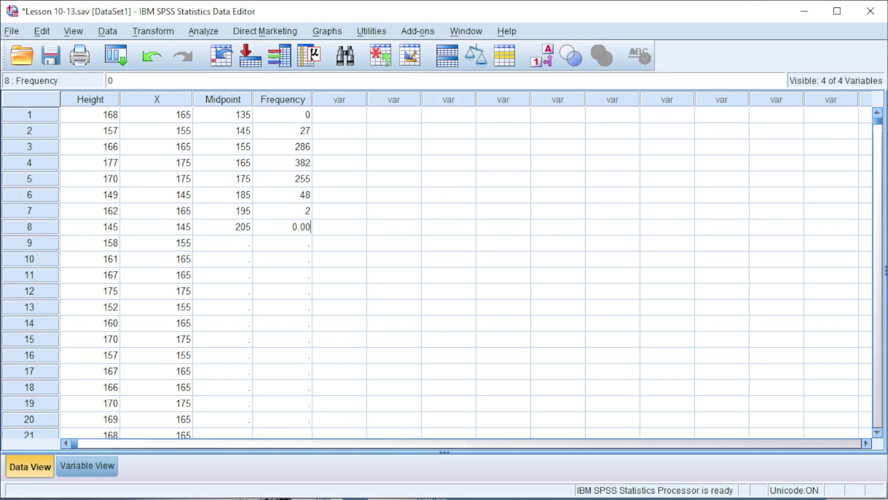
text(0001)
key(Return)
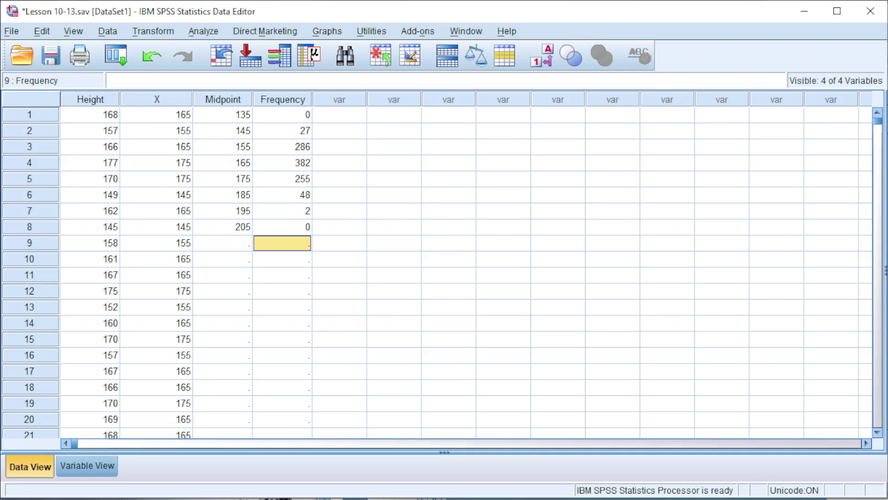
Weight the cases by the Frequency variable.
key(alt+d)
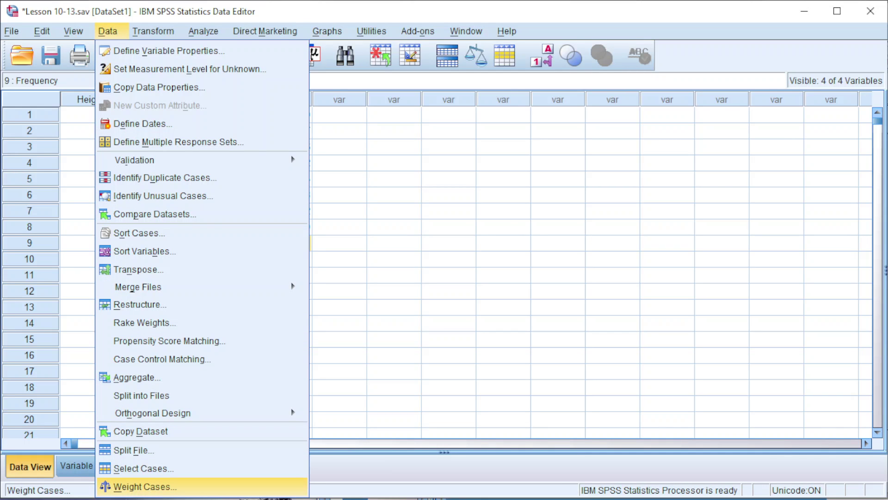
key(Return)
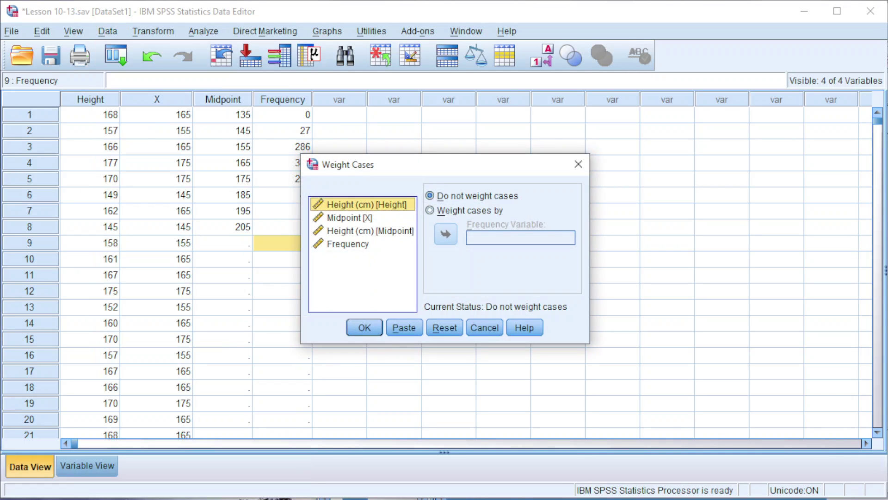
click(348, 244)
click(430, 211)
click(445, 234)
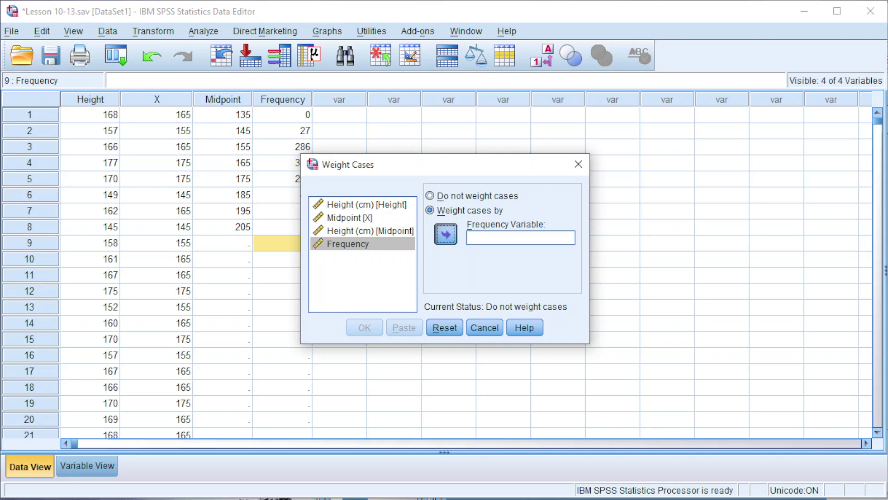
click(446, 234)
key(Return)
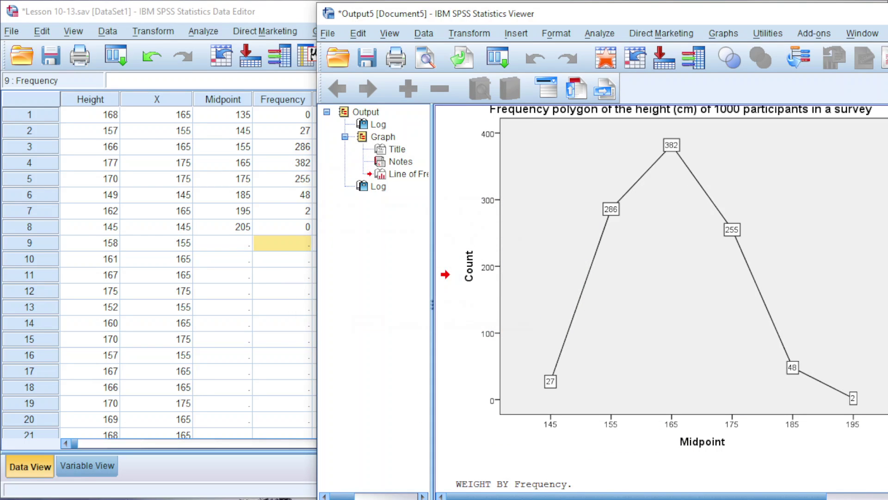
Return to the data editor and start another simple line chart for groups of cases with its previous settings reset.
key(alt+Tab)
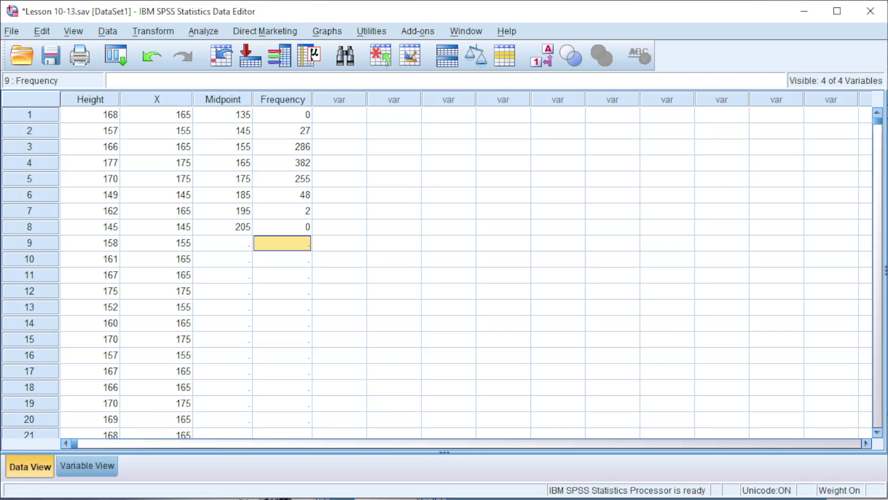
click(327, 31)
mouse_move(360, 124)
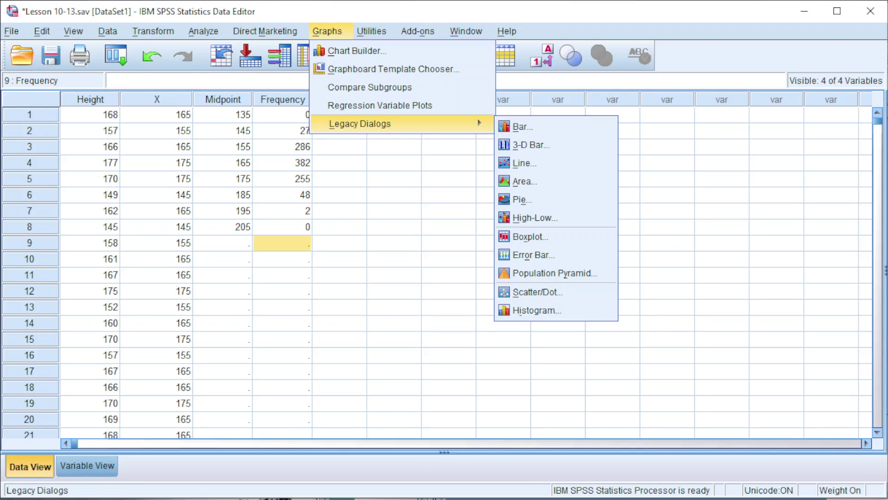
key(Down)
key(Down)
key(Down)
key(Return)
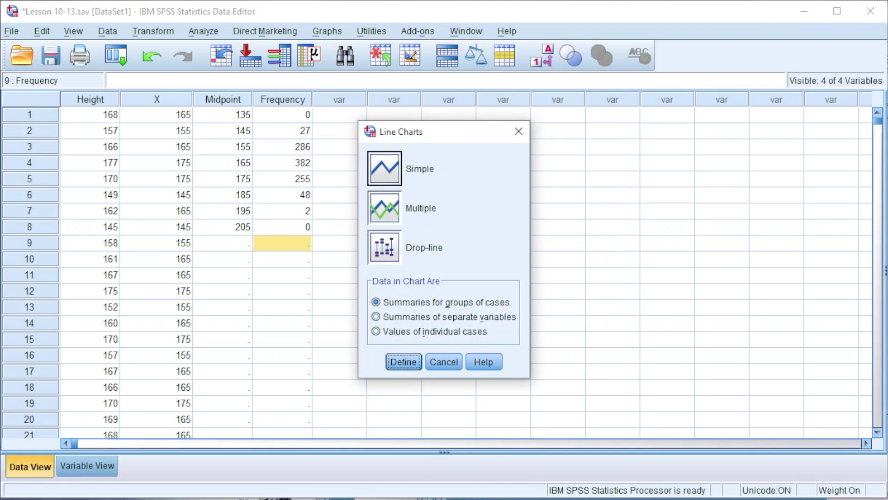
key(Return)
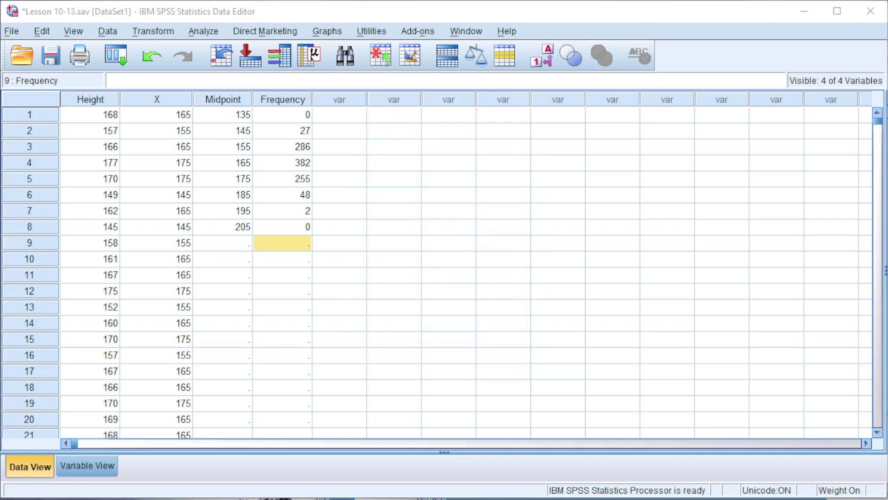
click(444, 454)
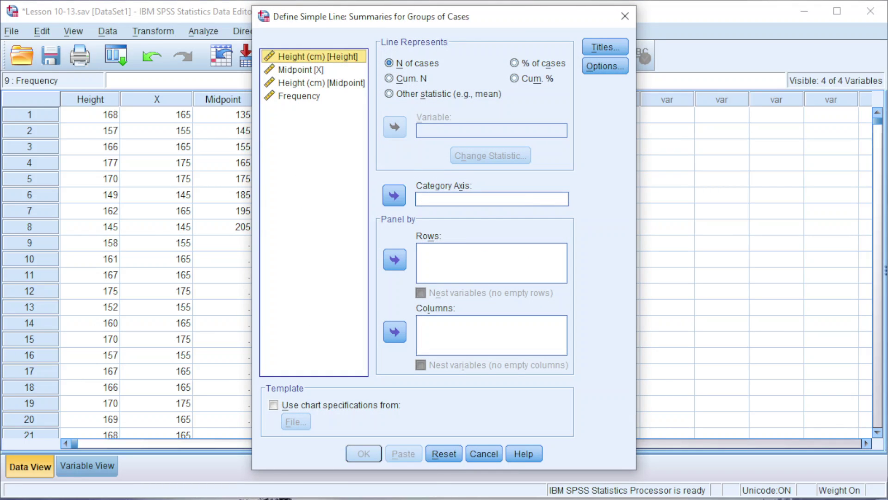
Generate the chart with Height (cm) [Midpoint] on the category axis and the title "Frequency polygon of the height (cm) of 1000 participants in a survey".
drag(301, 82, 482, 204)
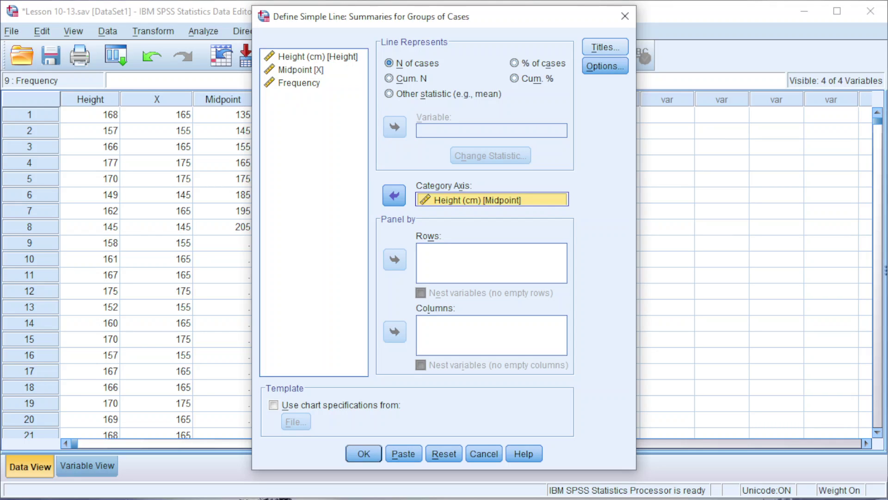
key(alt+t)
text(Frequency polygon of the height (cm) of 1000 participants in a survey)
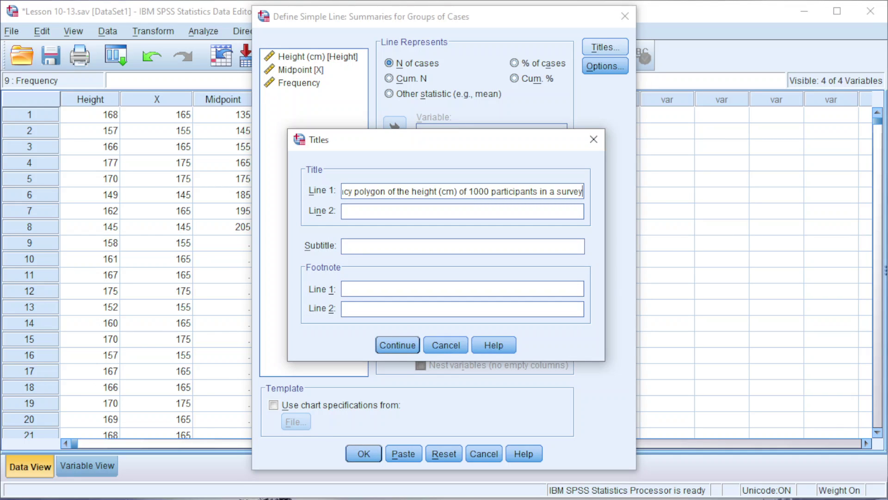
click(397, 345)
click(364, 454)
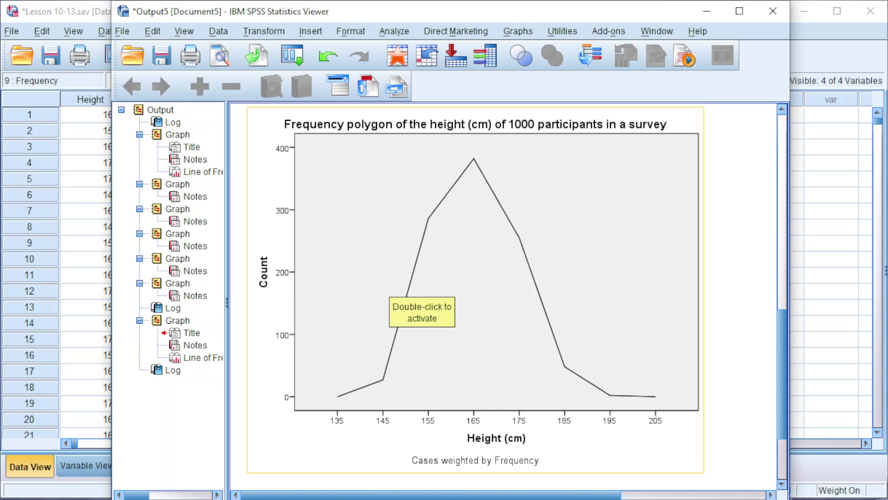
Open the weighted frequency polygon for editing and set the Count axis scale's lower margin to 0%.
double_click(398, 289)
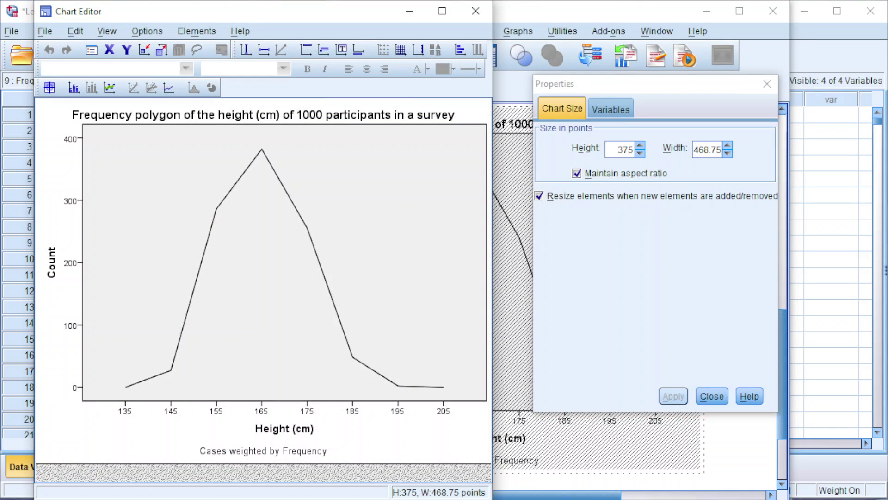
double_click(71, 263)
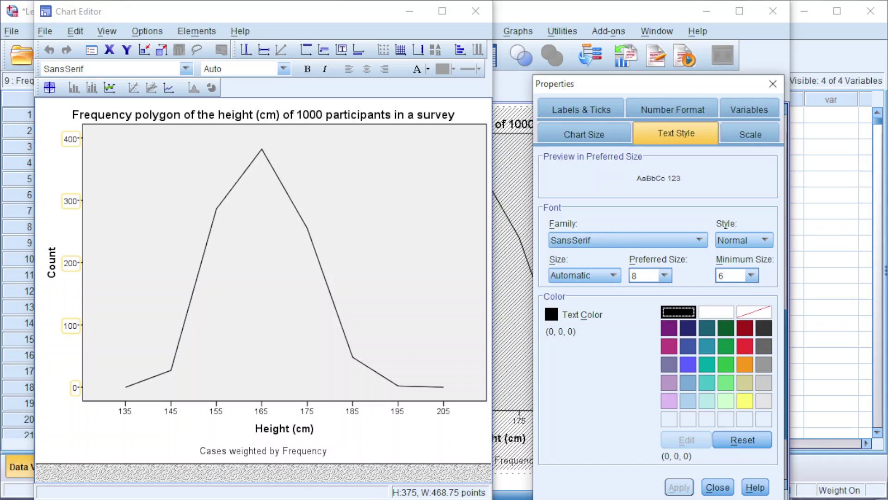
drag(681, 83, 622, 53)
click(692, 103)
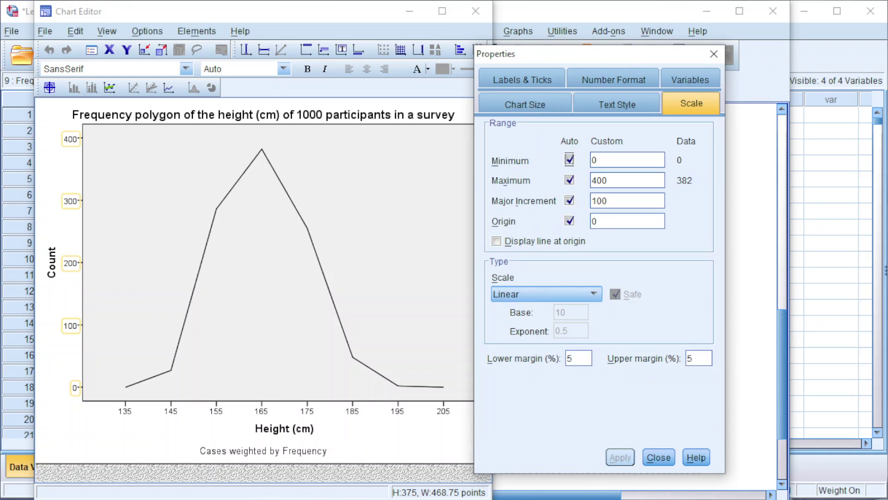
double_click(569, 358)
text(0)
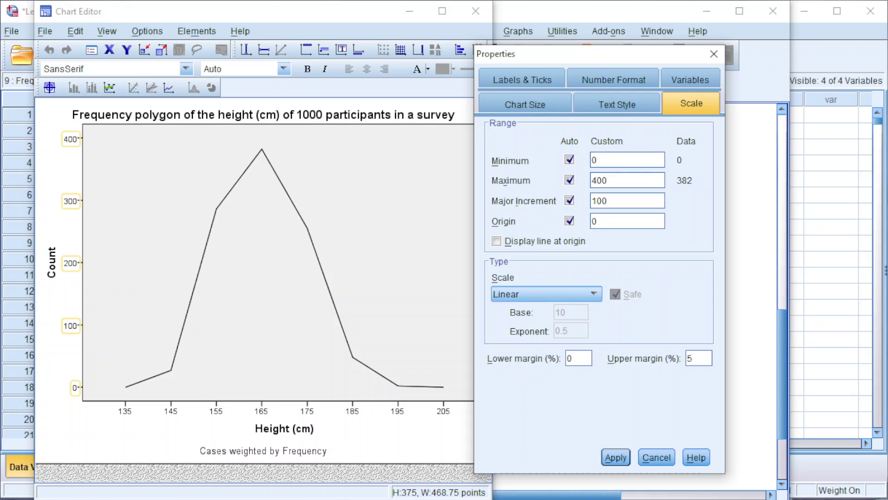
key(Return)
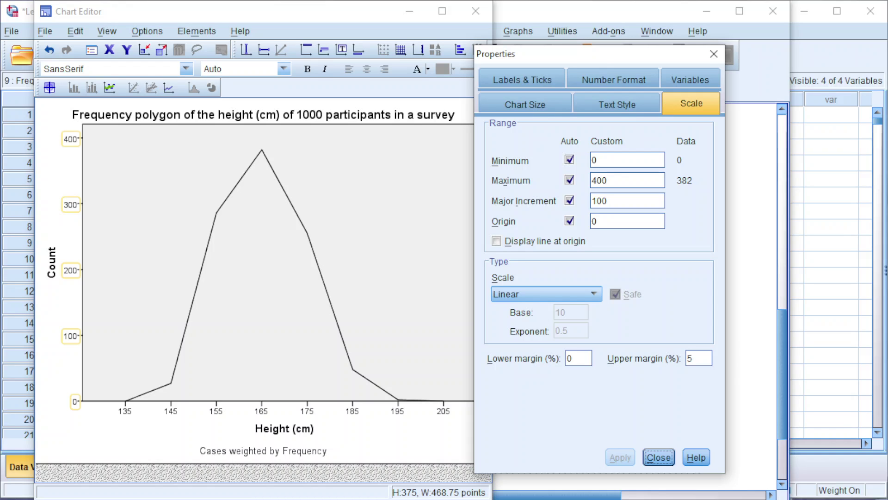
Select the plot area background of the frequency polygon to show its fill and border properties.
click(389, 208)
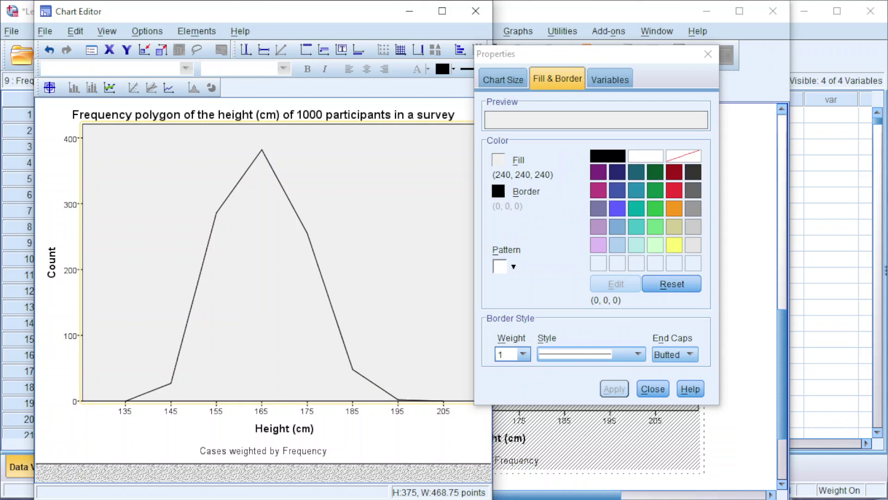